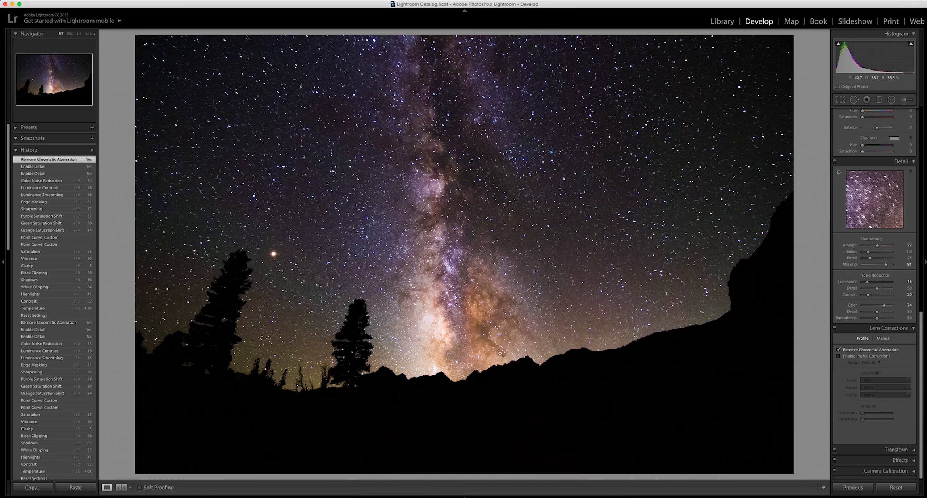
Reset all develop settings of the Milky Way photo and set its white balance temperature to 4,000.
click(895, 487)
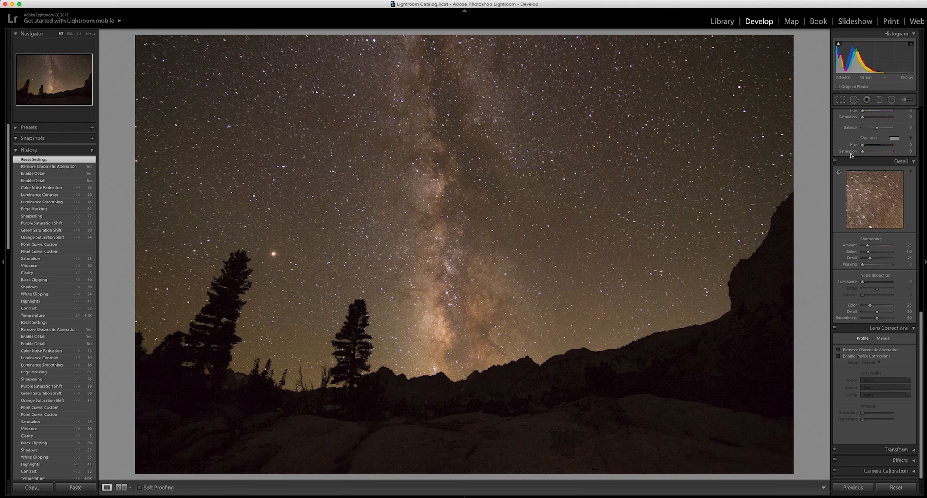
drag(921, 321, 920, 109)
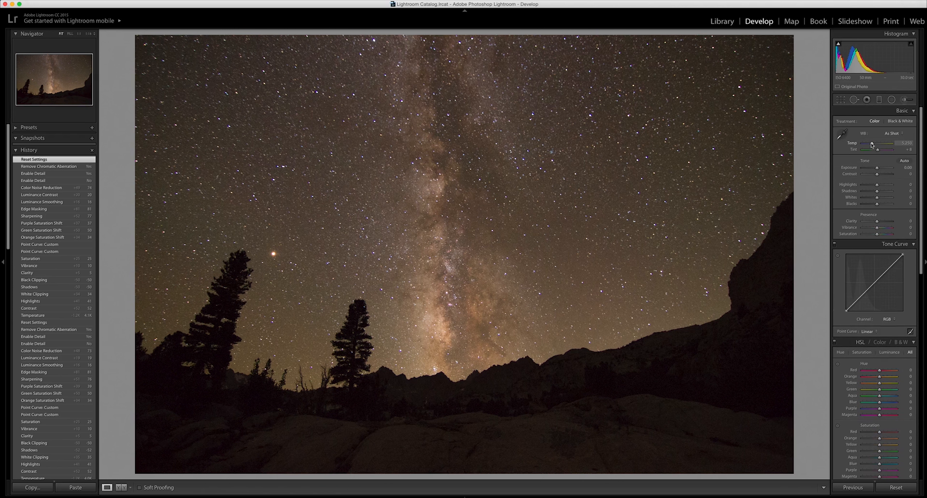
drag(872, 144, 883, 144)
click(904, 143)
text(4000)
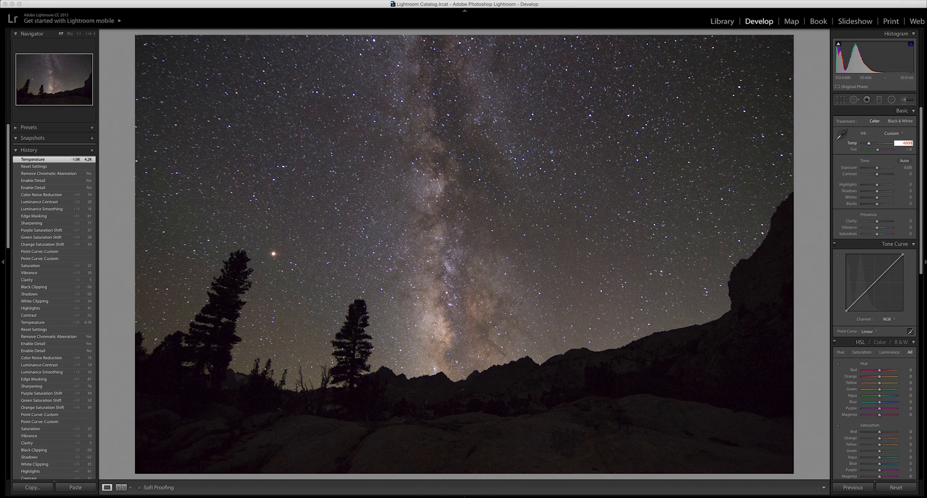
key(Return)
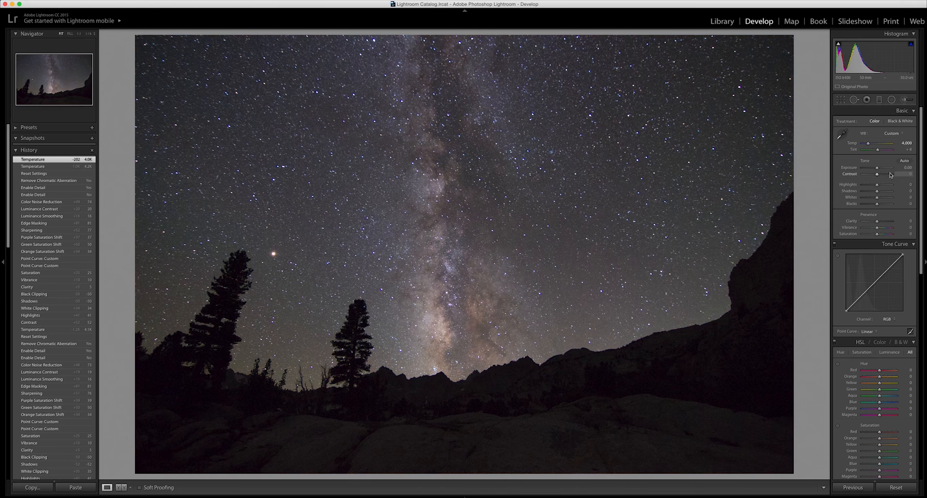
Adjust the photo's tone to contrast +50, highlights +42, whites +38, shadows -51 and blacks -49.
drag(877, 175, 884, 176)
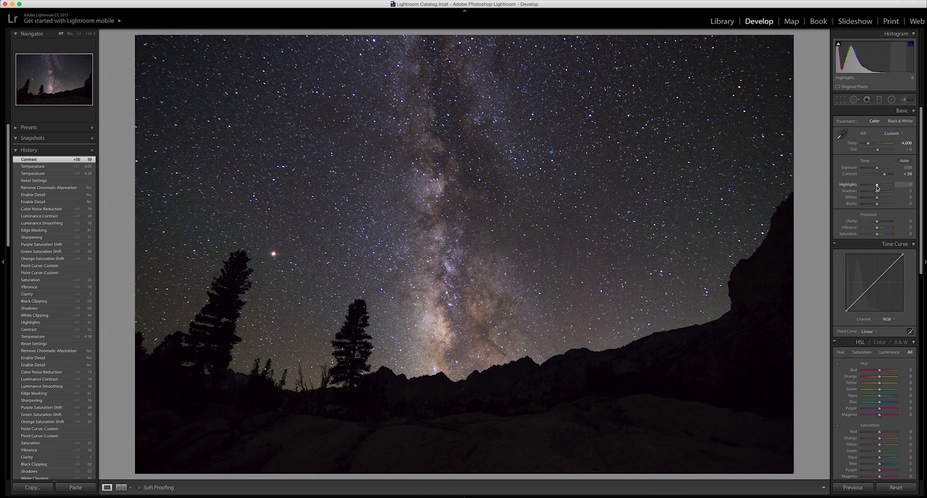
drag(876, 186, 881, 186)
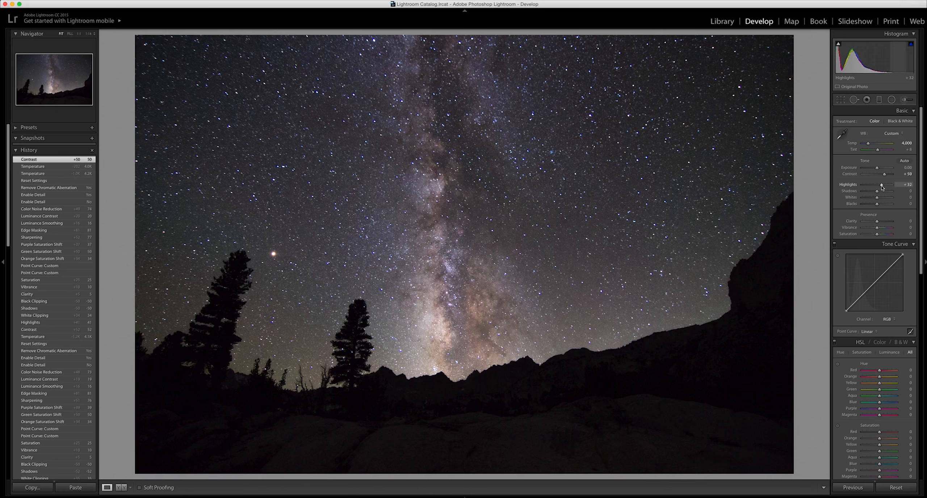
drag(881, 187, 882, 198)
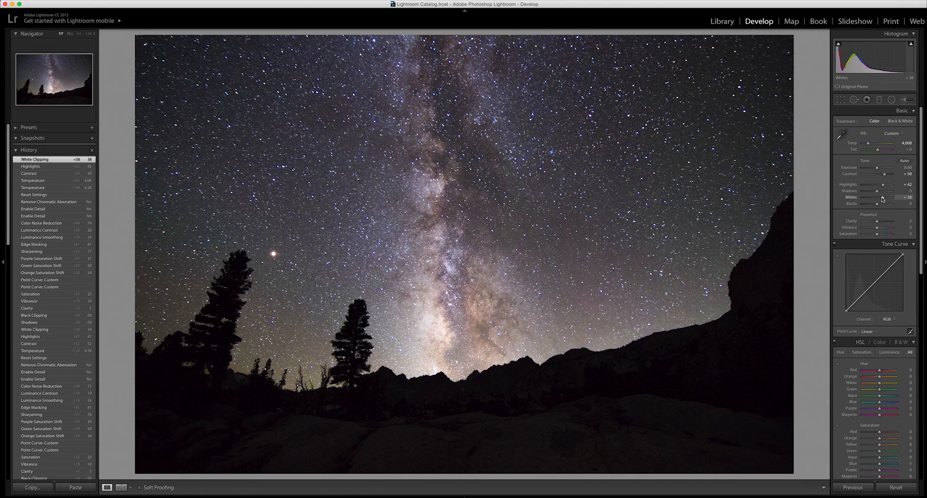
drag(877, 192, 869, 192)
drag(877, 204, 869, 204)
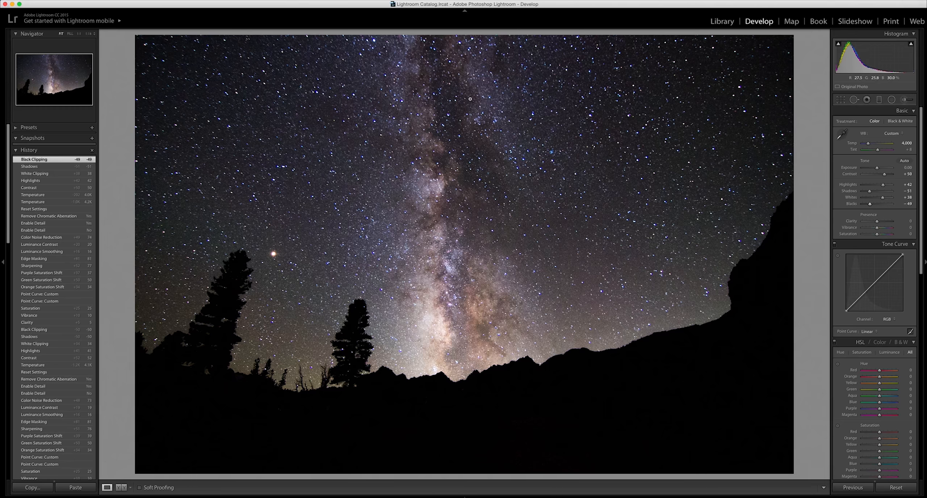
Set the photo's clarity to 5, vibrance to 10 and saturation to 25.
click(910, 222)
text(5)
key(Tab)
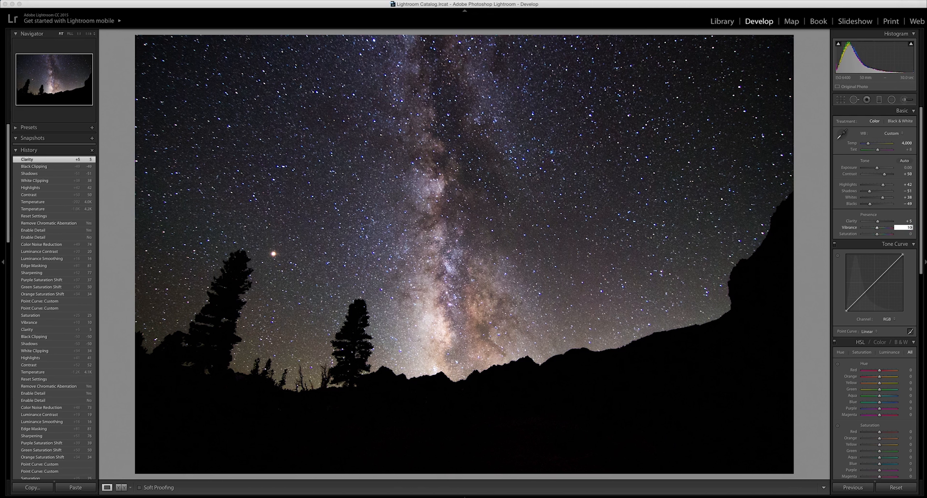
key(Tab)
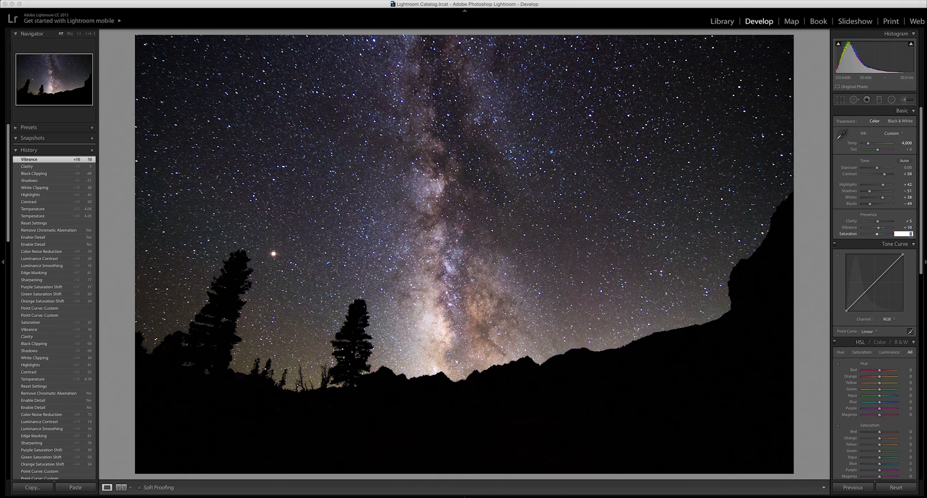
text(25)
key(Return)
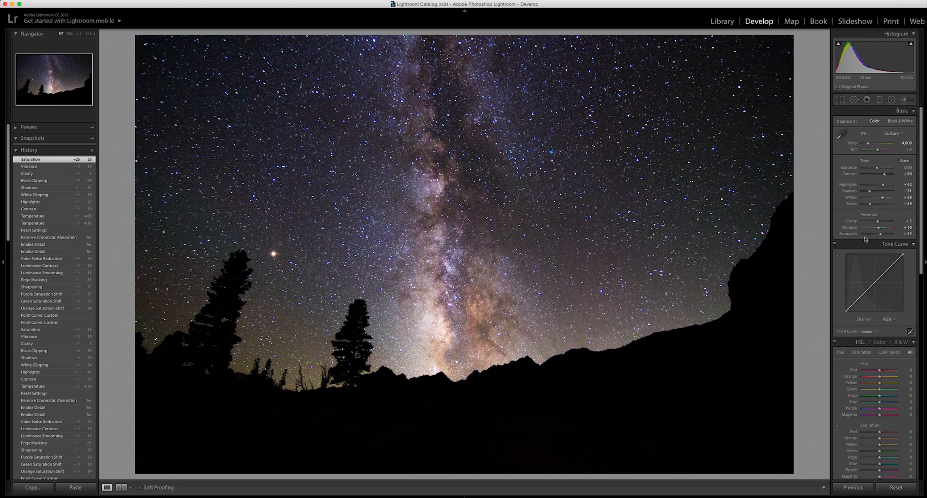
Shape the RGB point curve into a gentle S by lowering a shadow point and adjusting a point near the highlights.
click(853, 303)
drag(854, 303, 854, 303)
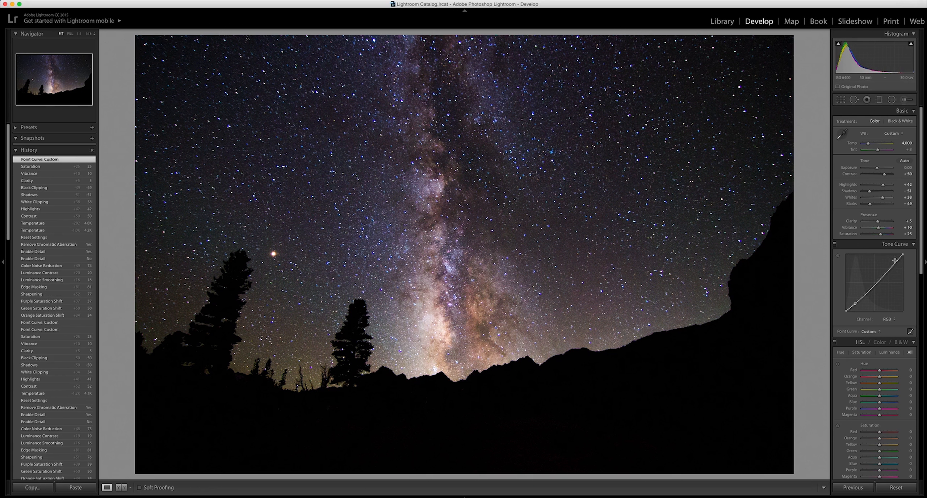
click(894, 262)
drag(894, 263, 922, 333)
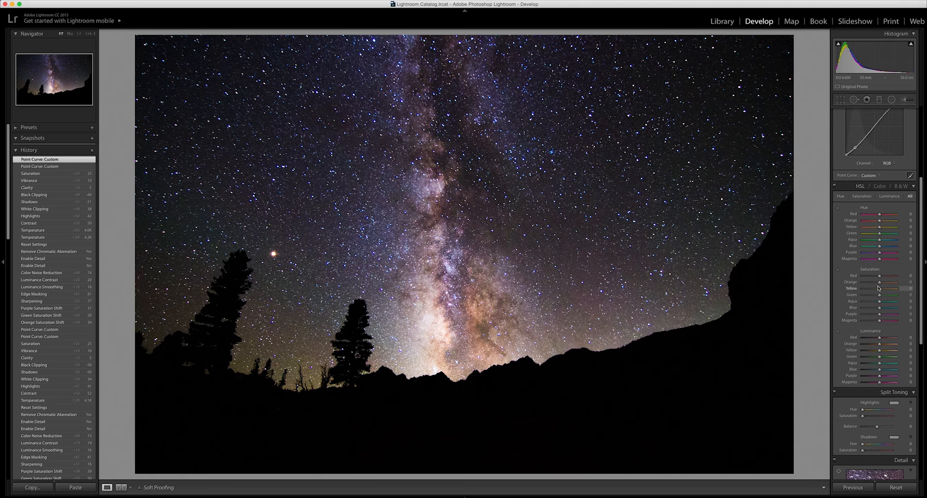
Raise the individual colour saturation to +31 for orange, +51 for green and +39 for purple.
drag(879, 282, 885, 285)
drag(879, 295, 888, 297)
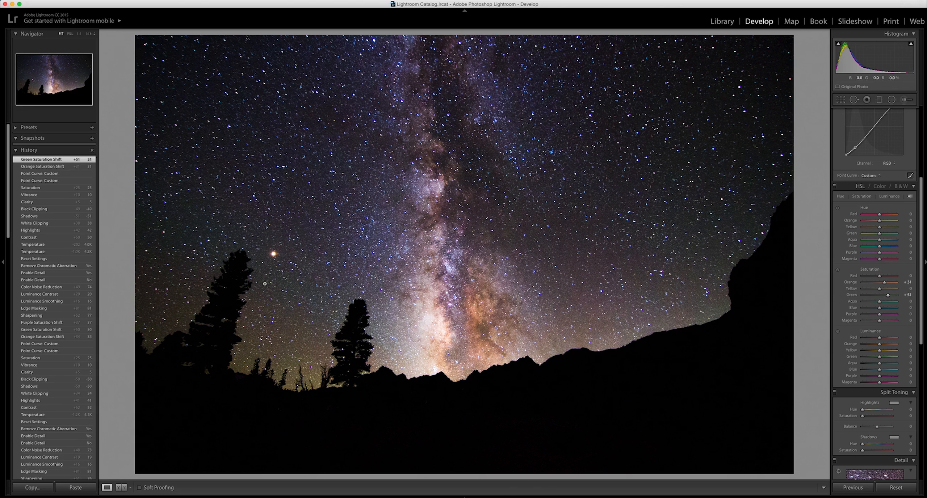
scroll(880, 299, down, 2)
drag(879, 297, 886, 296)
Sharpen the photo with an amount of 76 and an edge masking of 81, previewing the mask.
drag(922, 201, 921, 327)
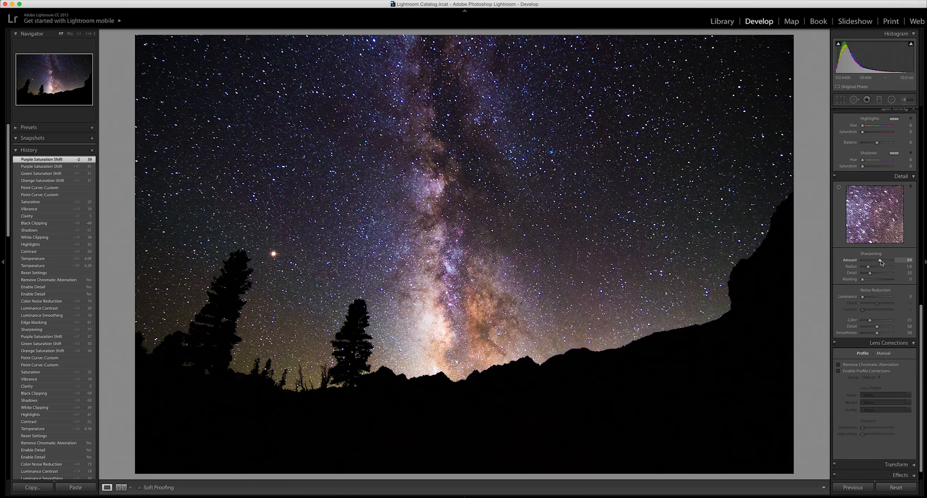
drag(879, 264, 879, 263)
drag(877, 263, 877, 264)
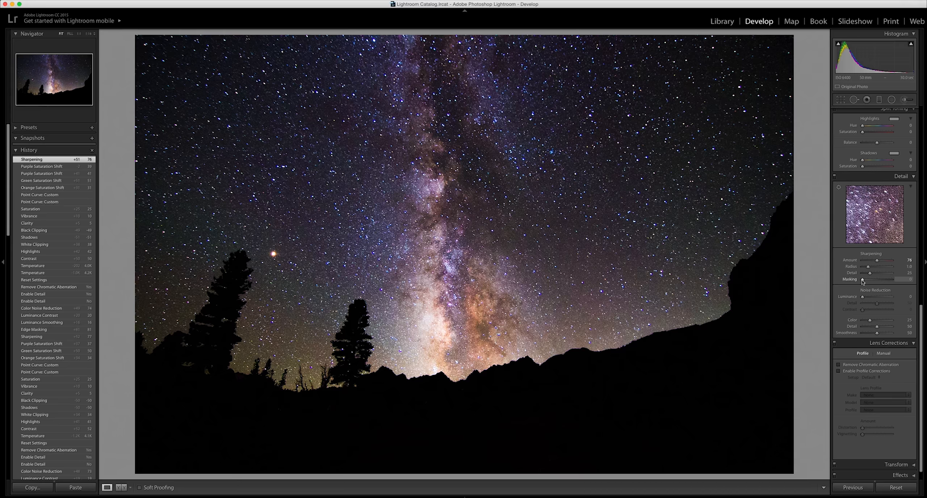
drag(863, 281, 886, 282)
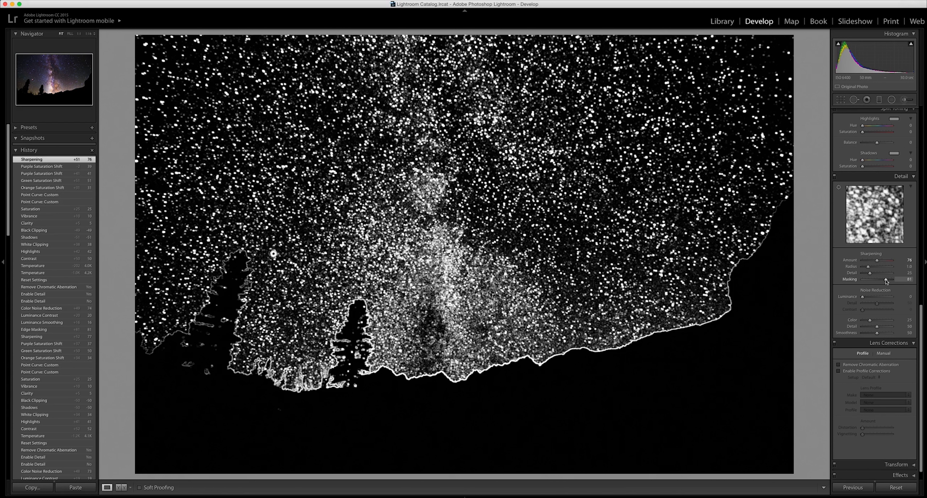
drag(886, 282, 885, 282)
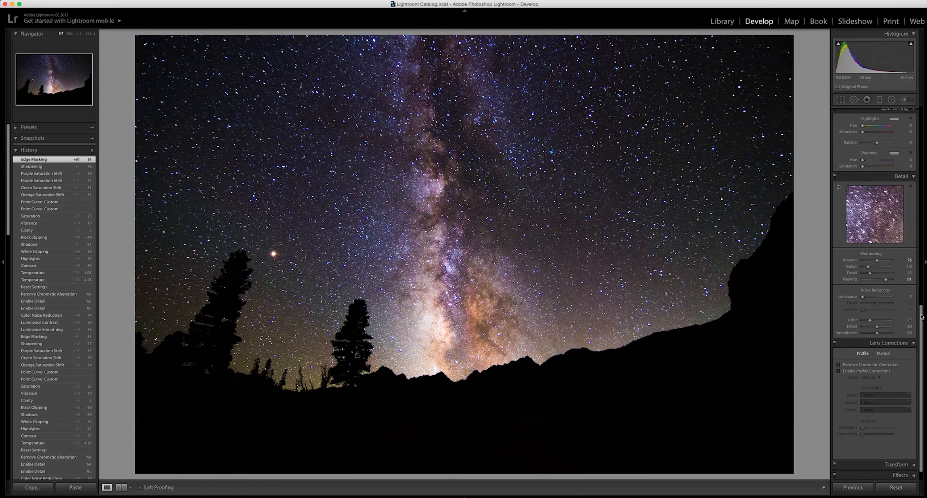
Set noise reduction to luminance 14, luminance contrast 21 and color 75, and compare the photo with detail adjustments off and on.
scroll(919, 314, down, 1)
drag(863, 282, 870, 297)
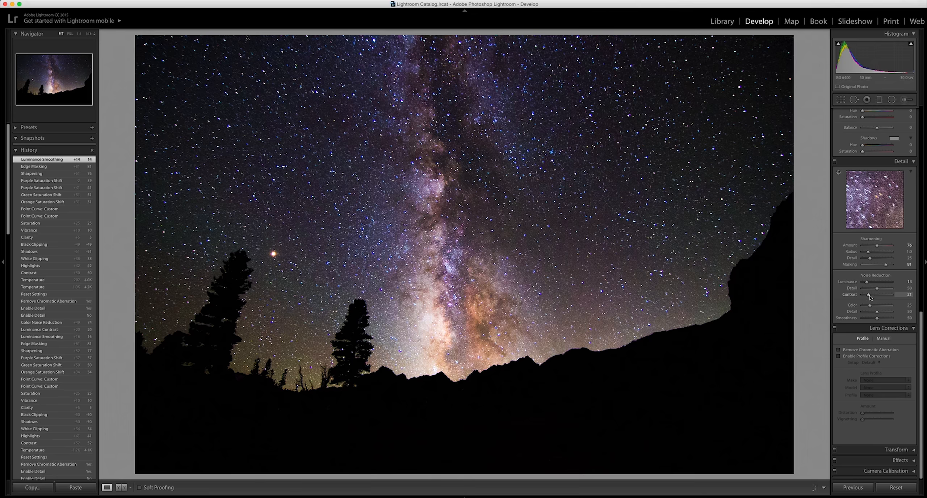
drag(870, 307, 871, 307)
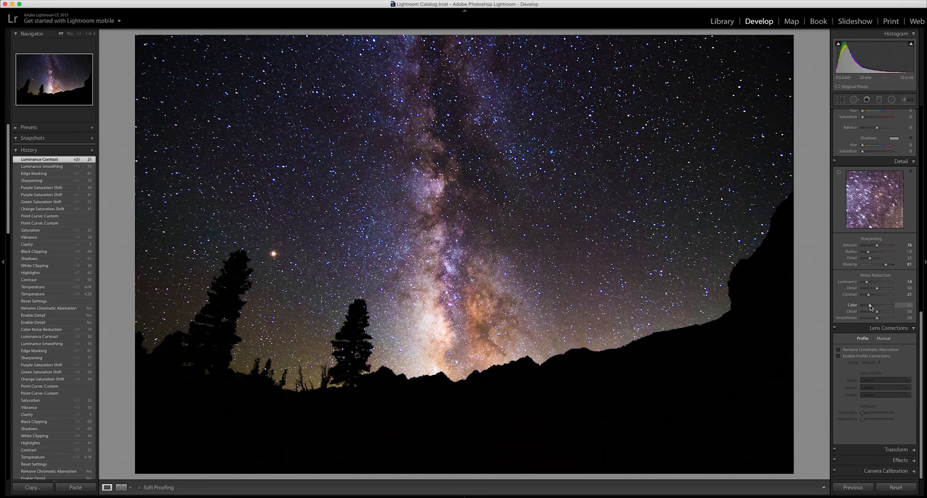
drag(871, 306, 884, 307)
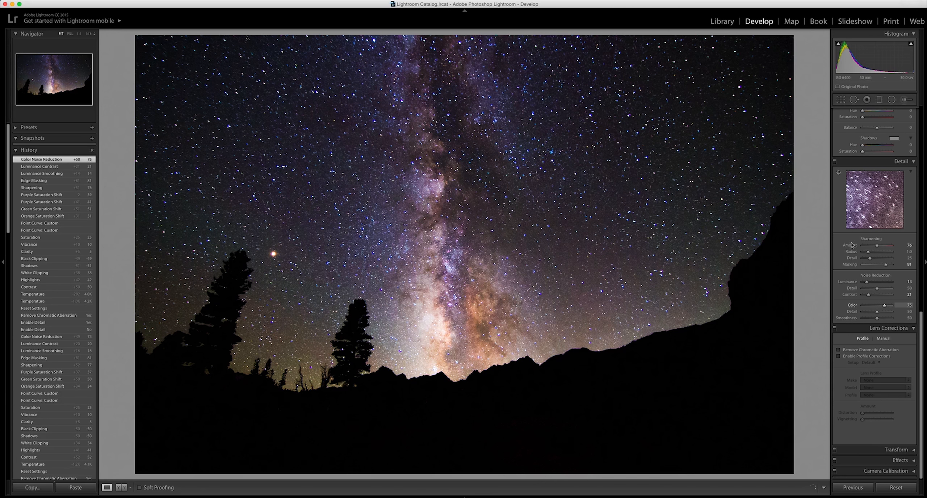
click(835, 162)
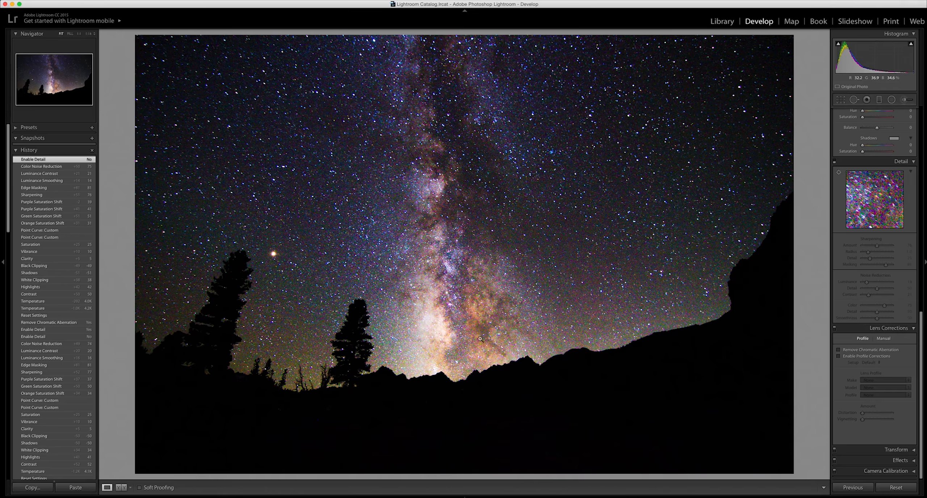
click(835, 161)
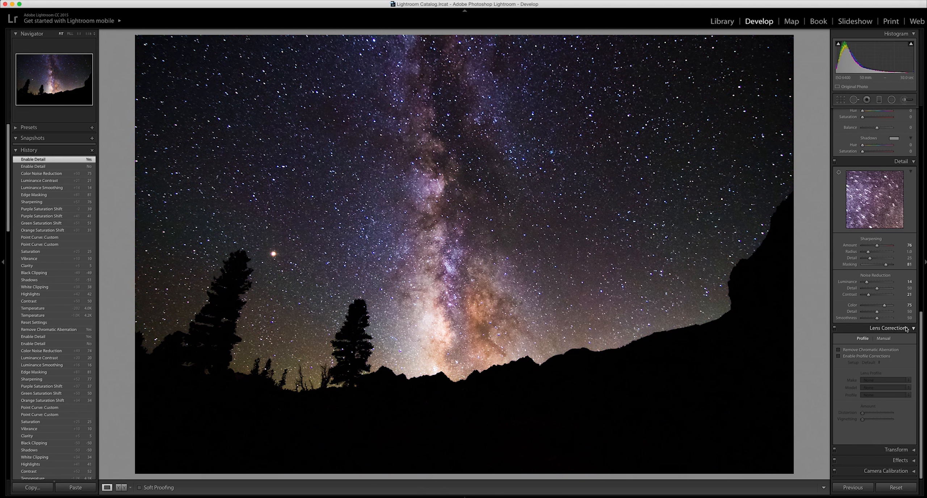
Enable chromatic aberration removal and show the photo before and after editing side by side.
click(839, 351)
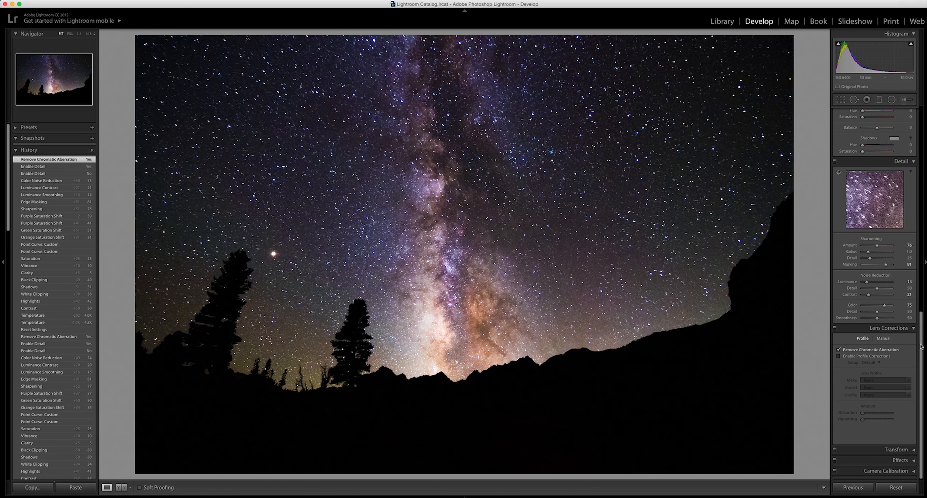
mouse_move(919, 357)
mouse_down()
mouse_move(913, 198)
mouse_move(918, 359)
mouse_up()
click(121, 488)
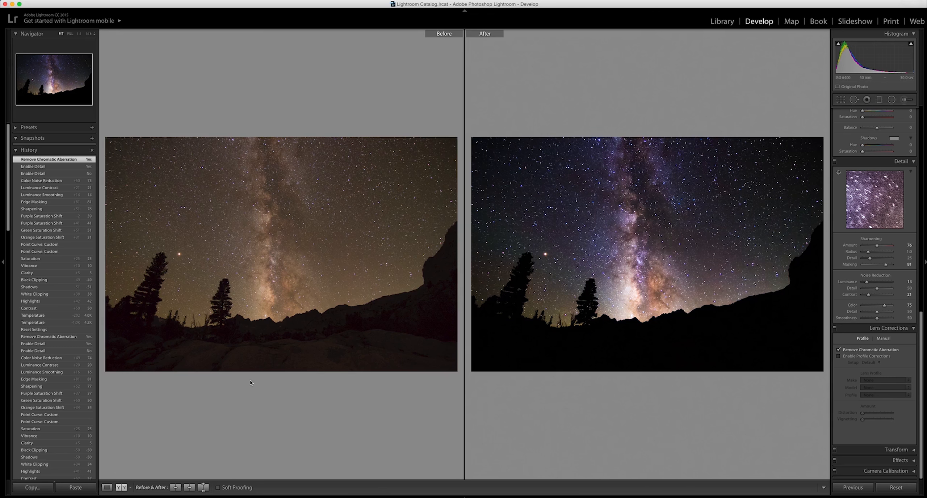